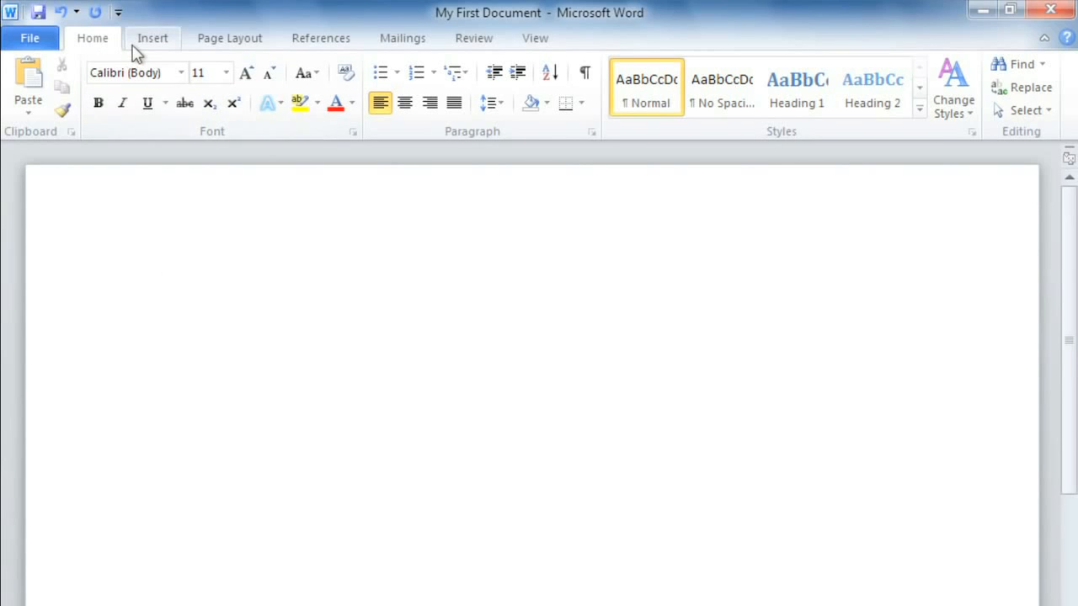
Step: Browse the Insert, Page Layout and References ribbon tabs and return to Home
left_click(142, 44)
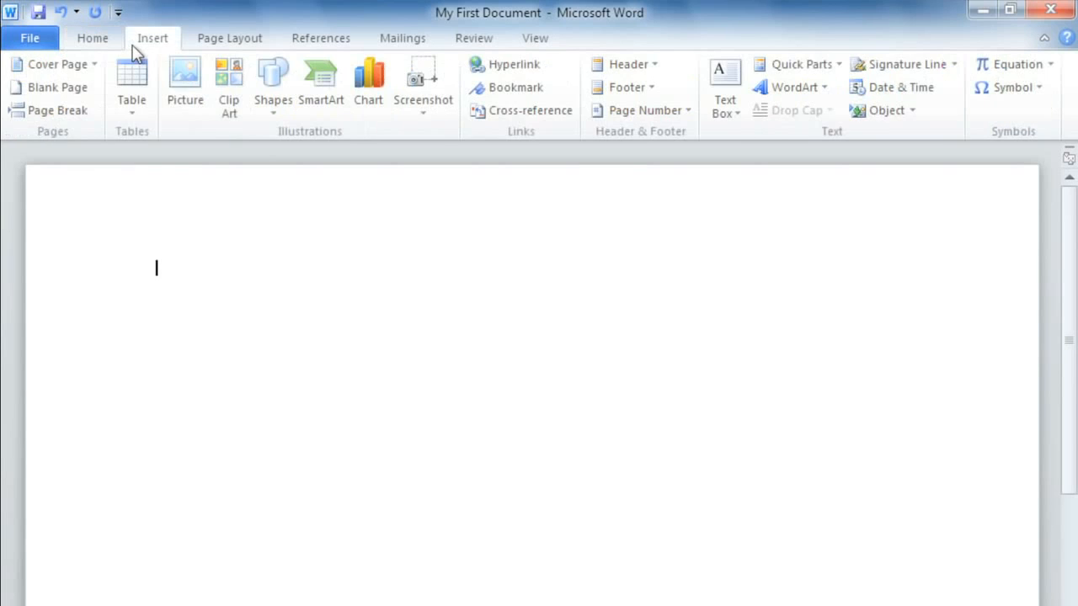
left_click(191, 44)
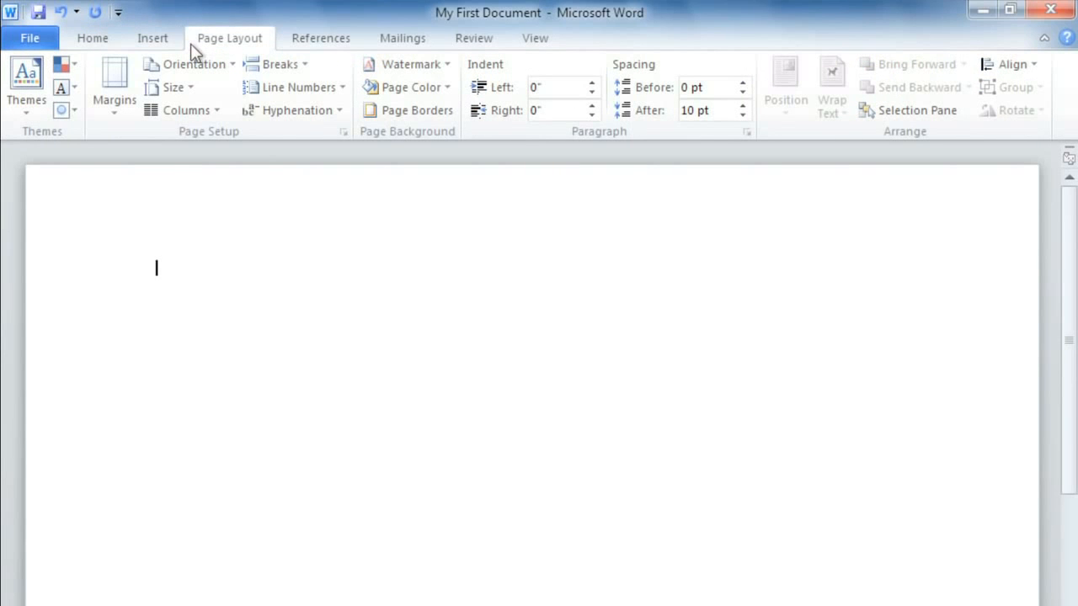
left_click(283, 49)
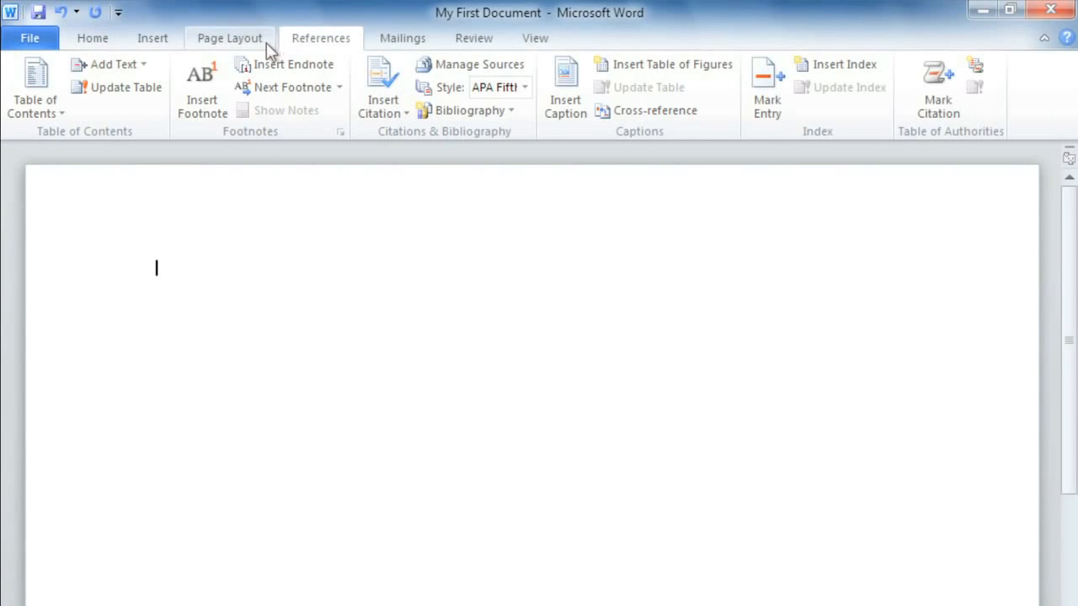
left_click(98, 42)
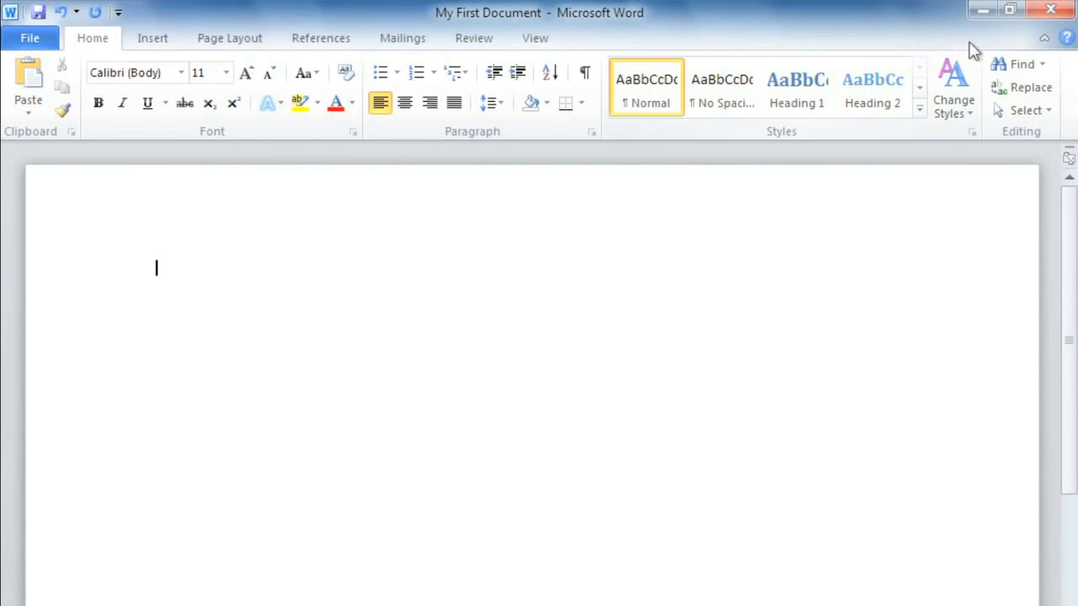
Step: Minimize the ribbon and restore it
left_click(1041, 42)
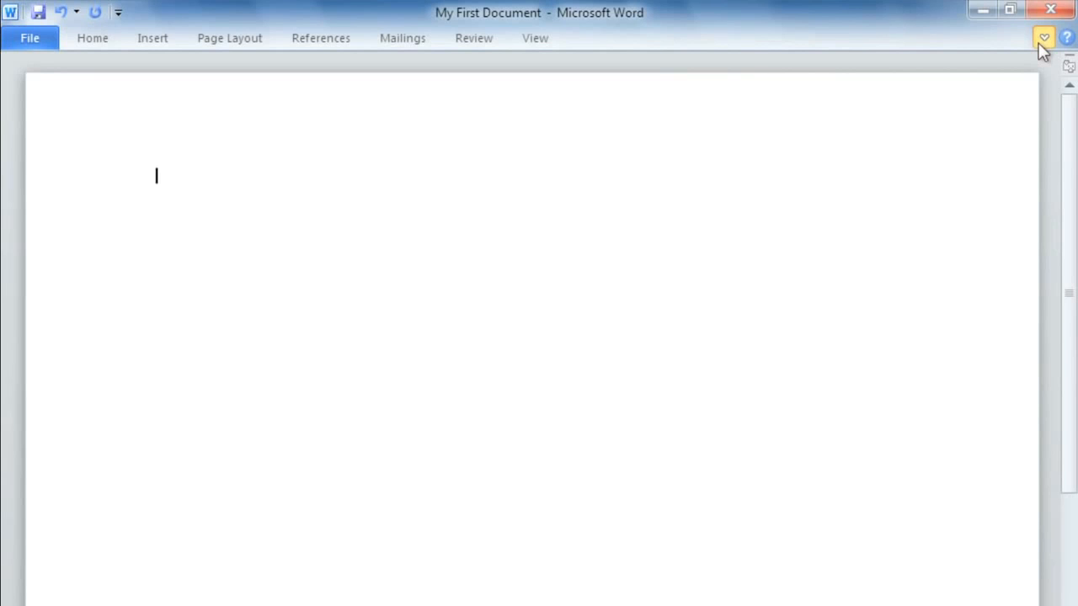
left_click(1040, 44)
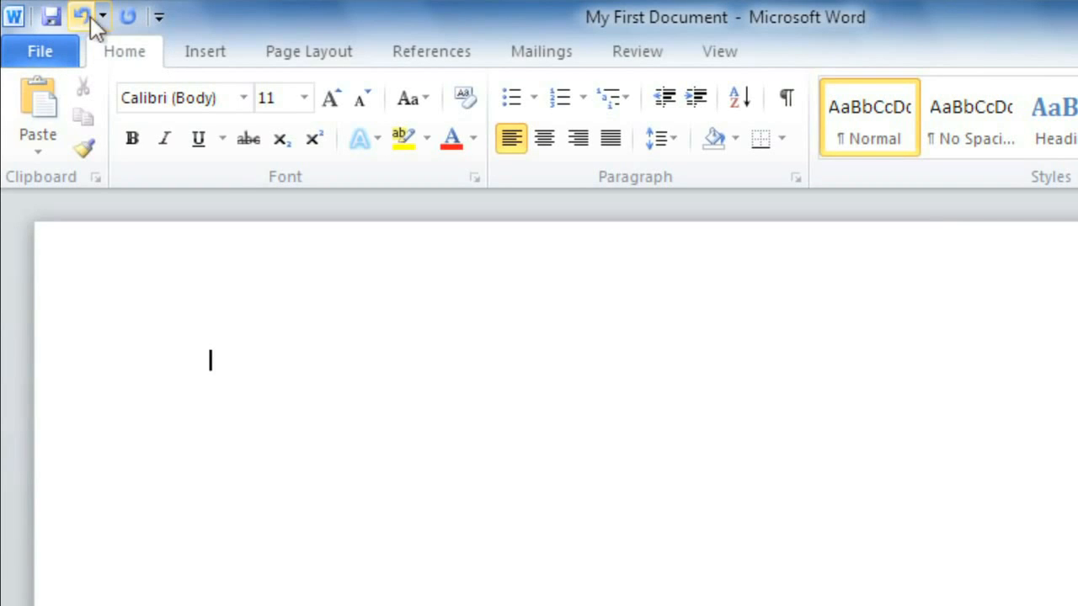
Step: Add Quick Print and Spelling & Grammar to the Quick Access Toolbar
left_click(159, 17)
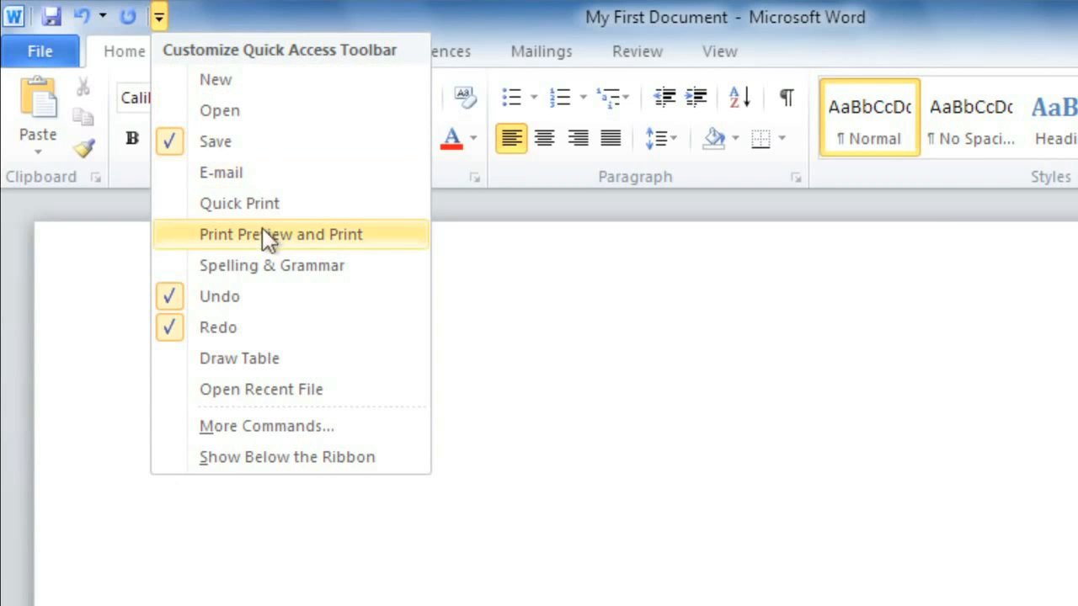
left_click(271, 207)
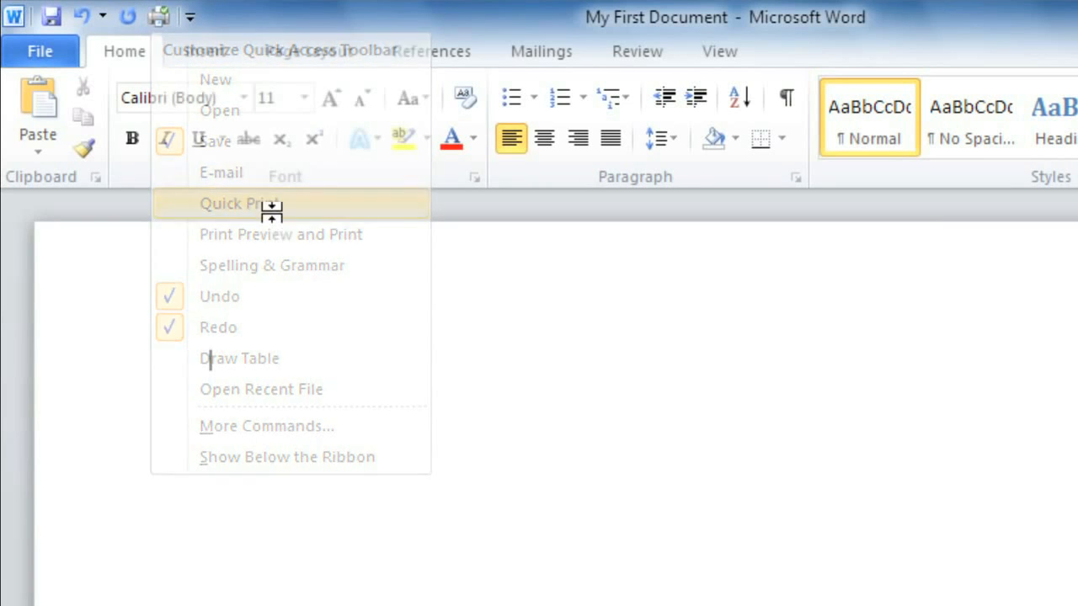
left_click(189, 18)
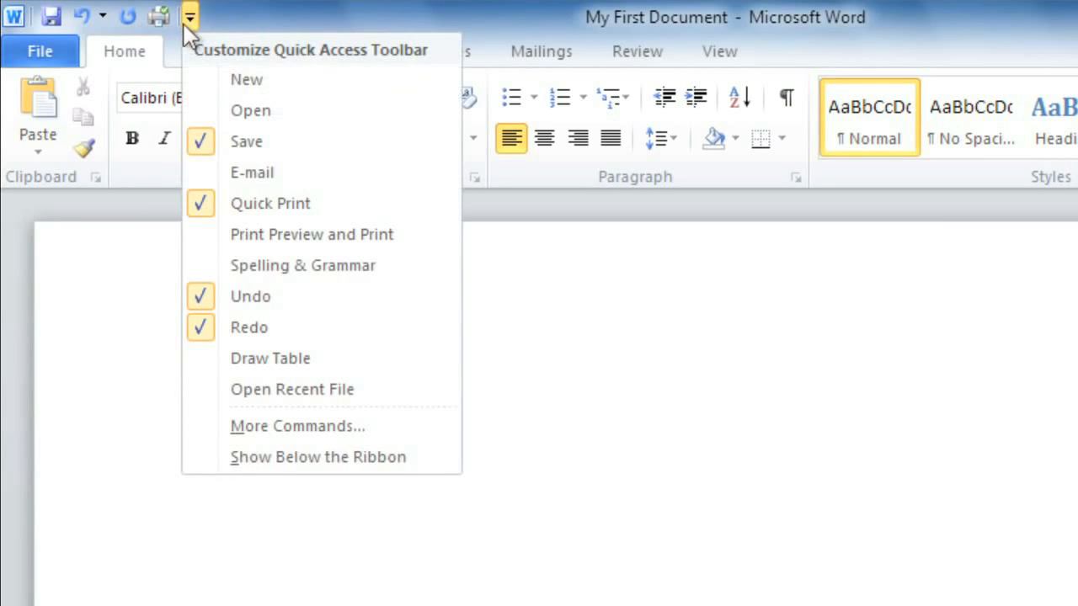
left_click(299, 264)
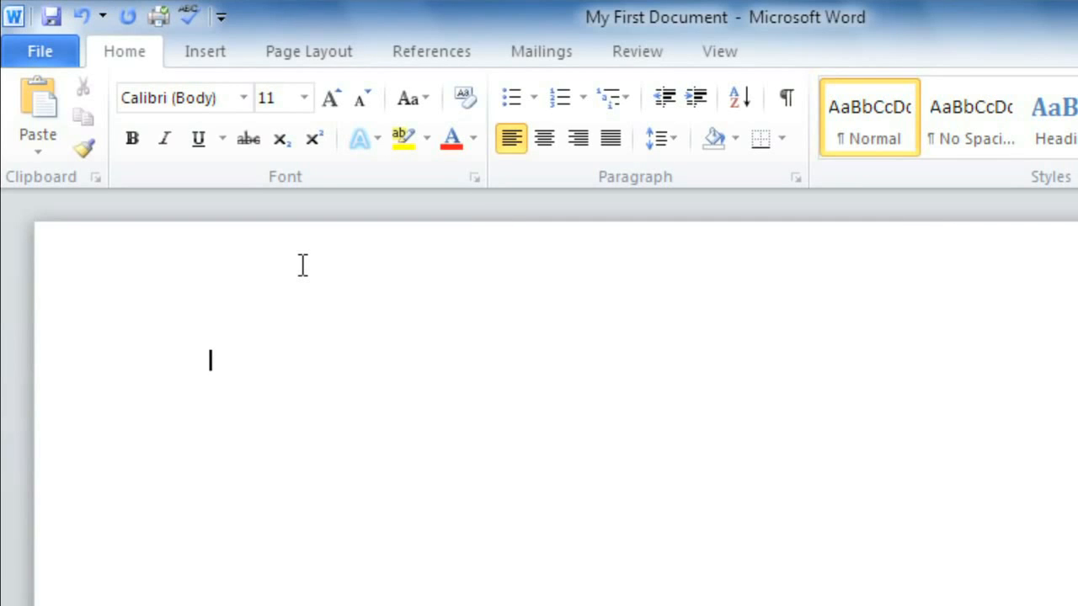
Step: Open the ribbon customization options and create a new tab with a new group
right_click(195, 177)
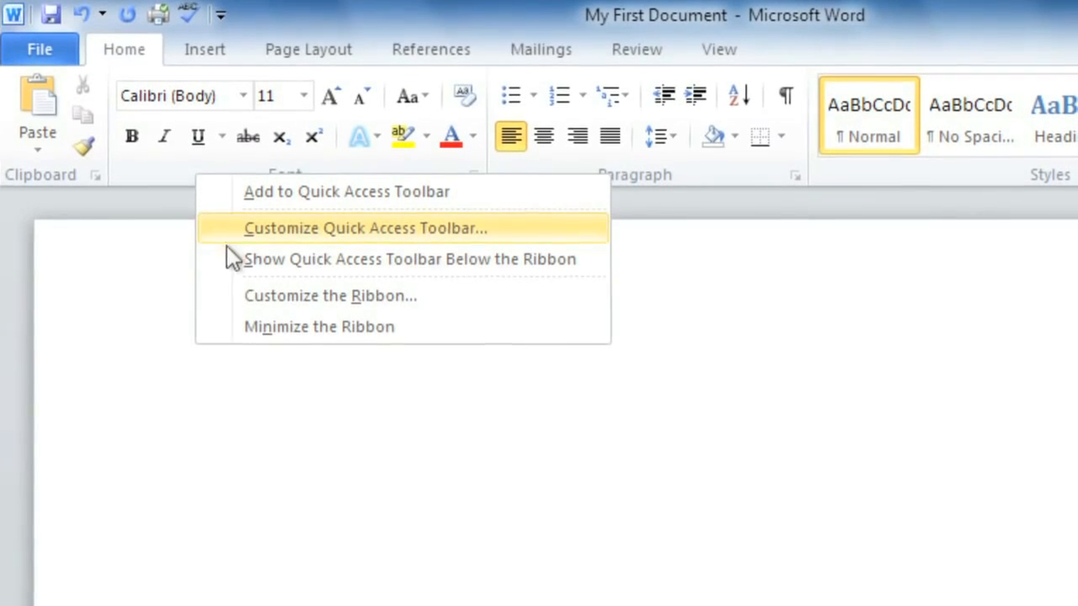
left_click(245, 295)
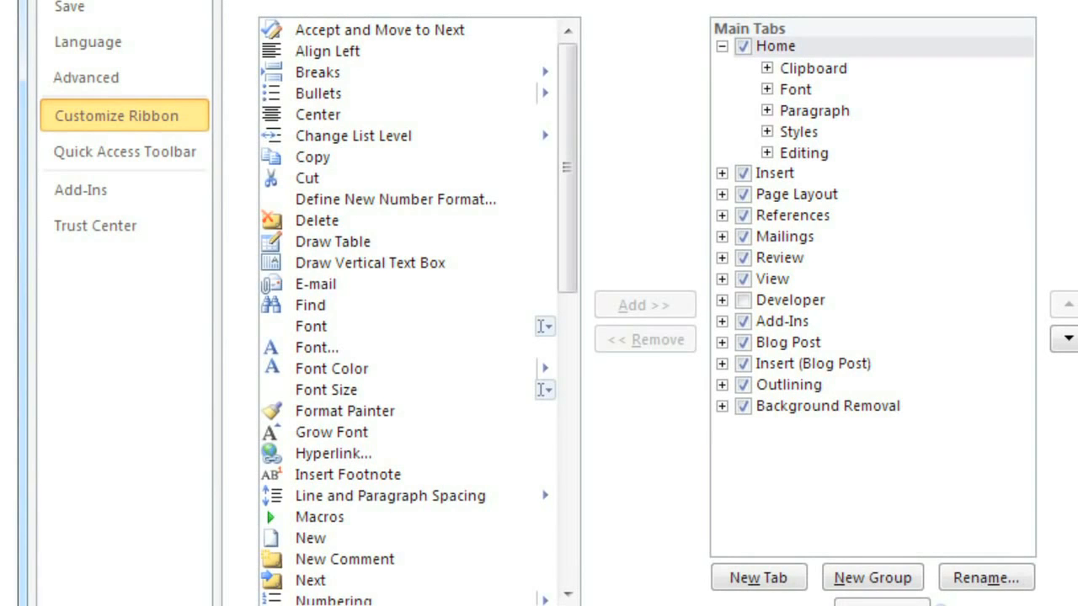
left_click(738, 577)
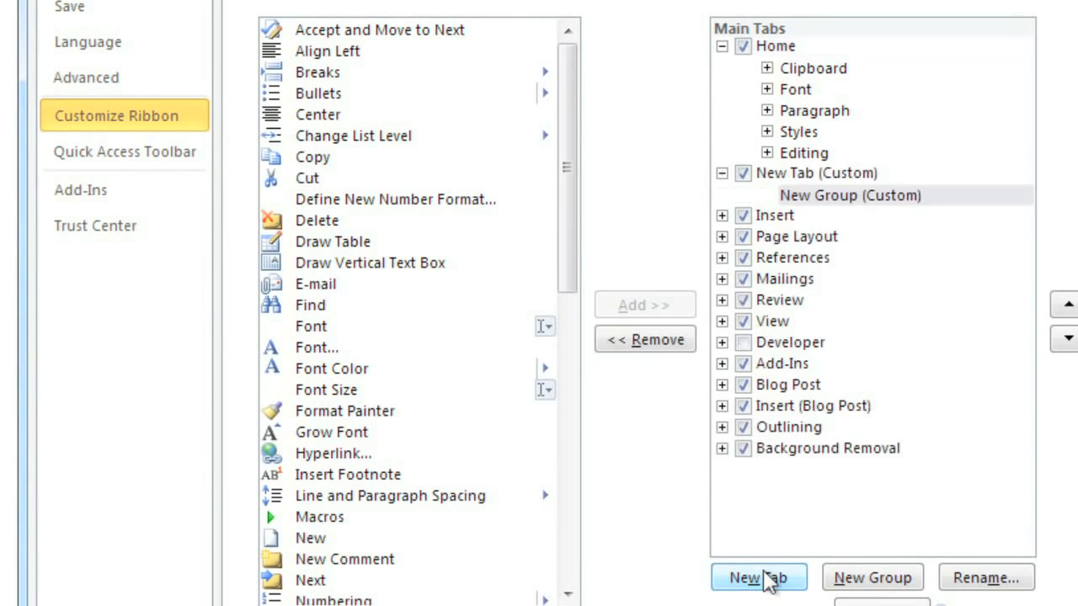
Step: Add the Bullets command to the new custom group
left_click(872, 171)
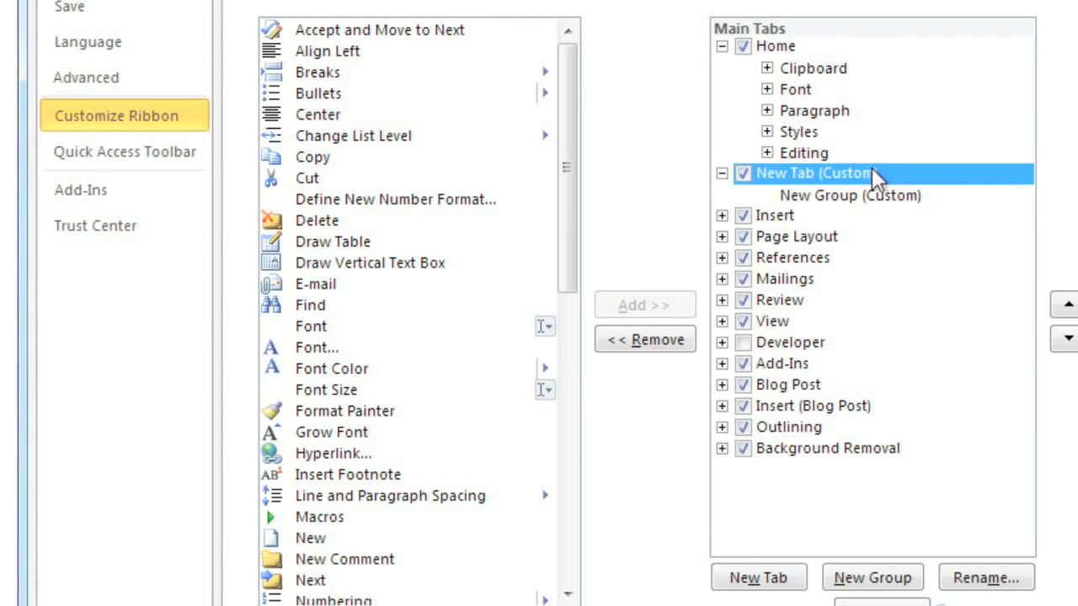
left_click(906, 195)
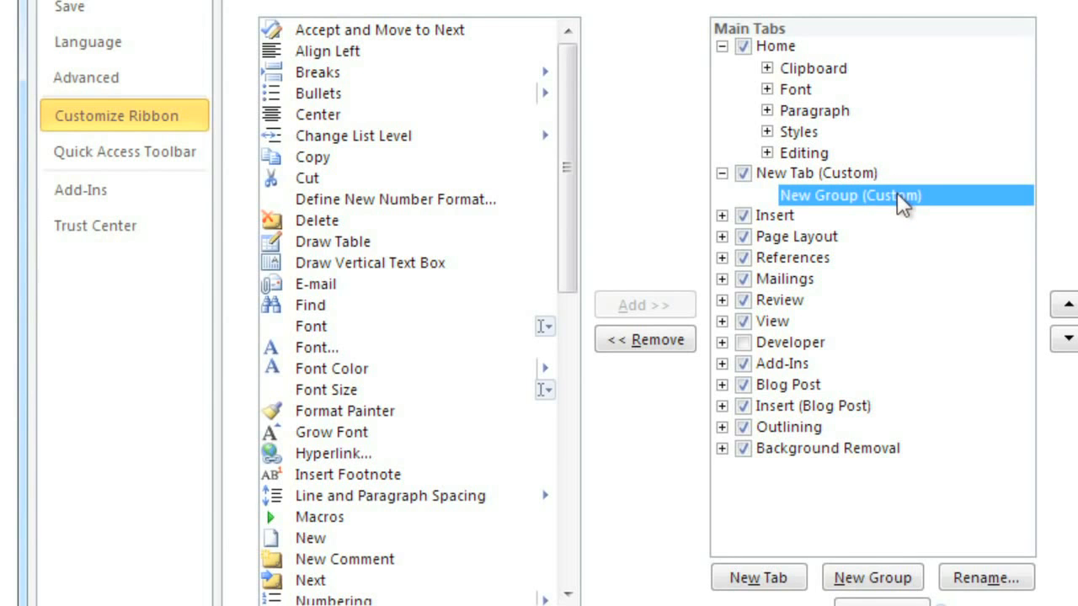
left_click_drag(564, 113, 566, 138)
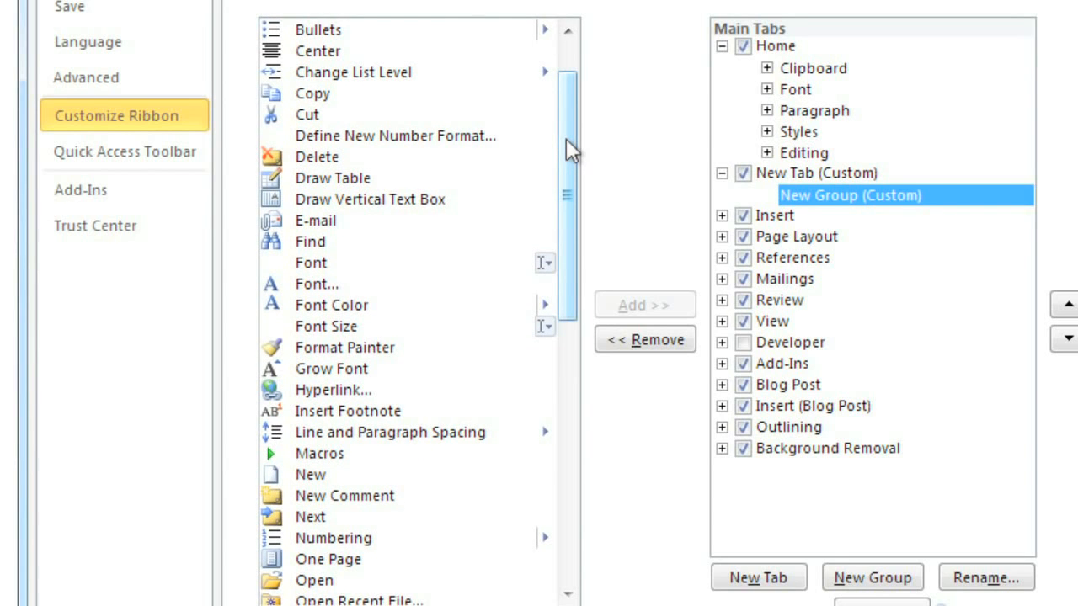
left_click(407, 31)
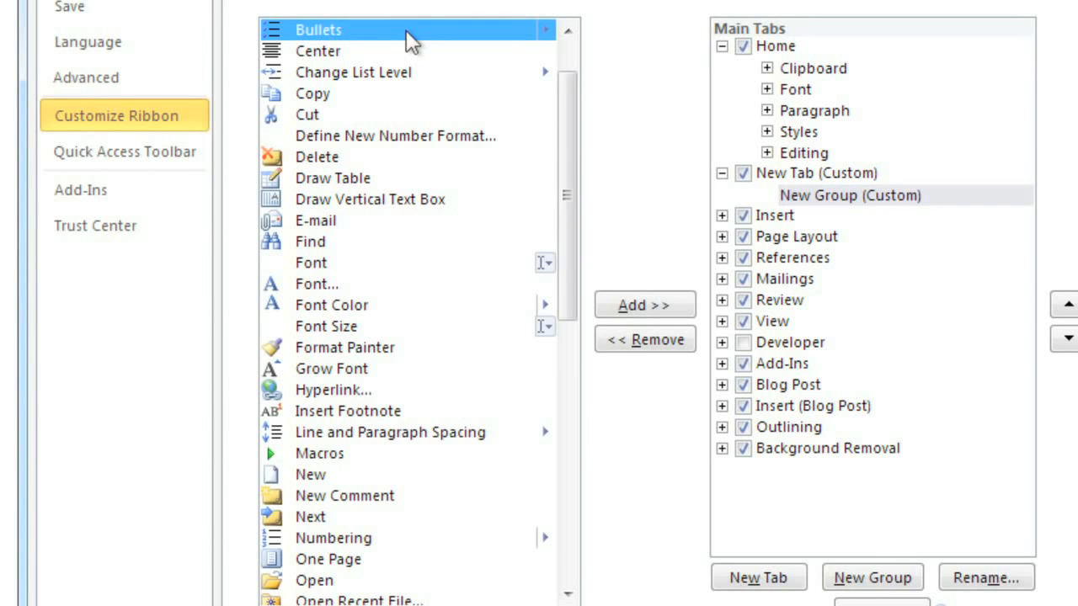
left_click(641, 305)
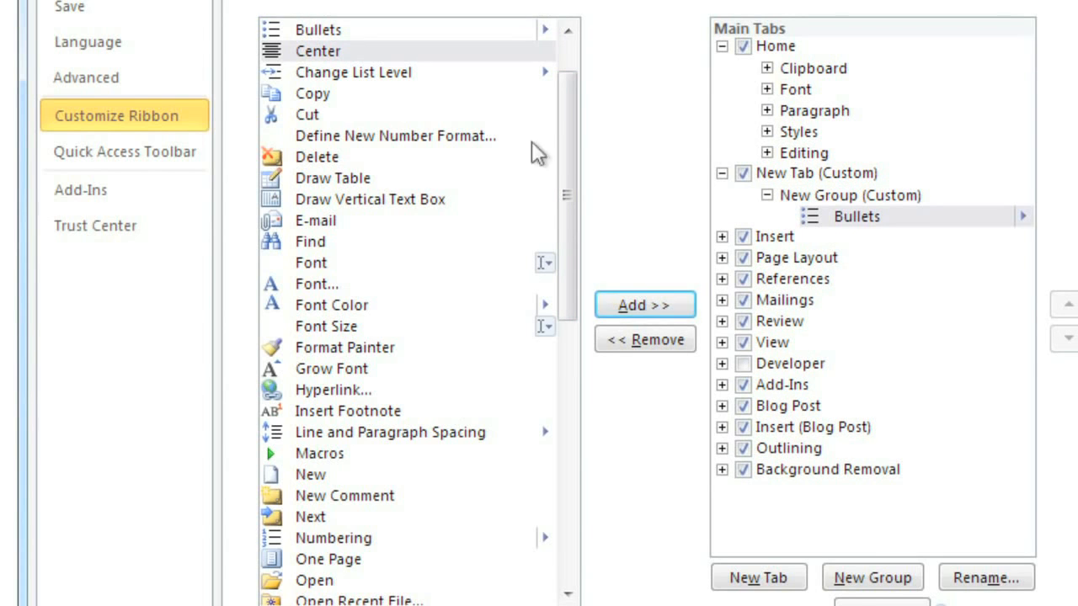
Step: Add Change List Level, Define New Number Format and Numbering to the custom group
left_click_drag(409, 74, 775, 198)
left_click_drag(439, 135, 773, 202)
left_click_drag(358, 539, 834, 206)
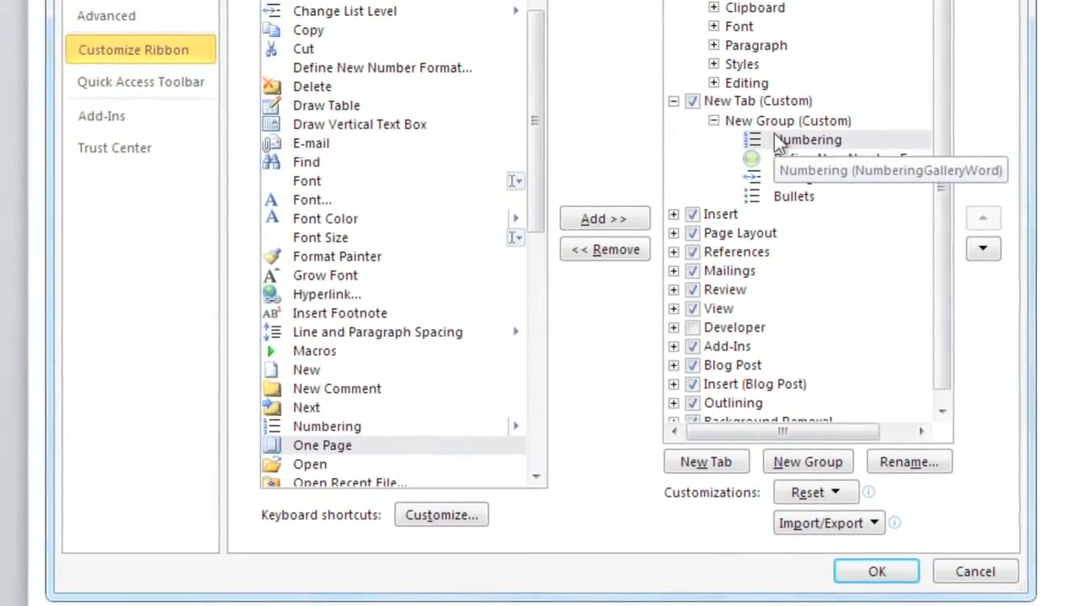
Step: Rename the new custom tab as My Custom Tab
left_click(781, 103)
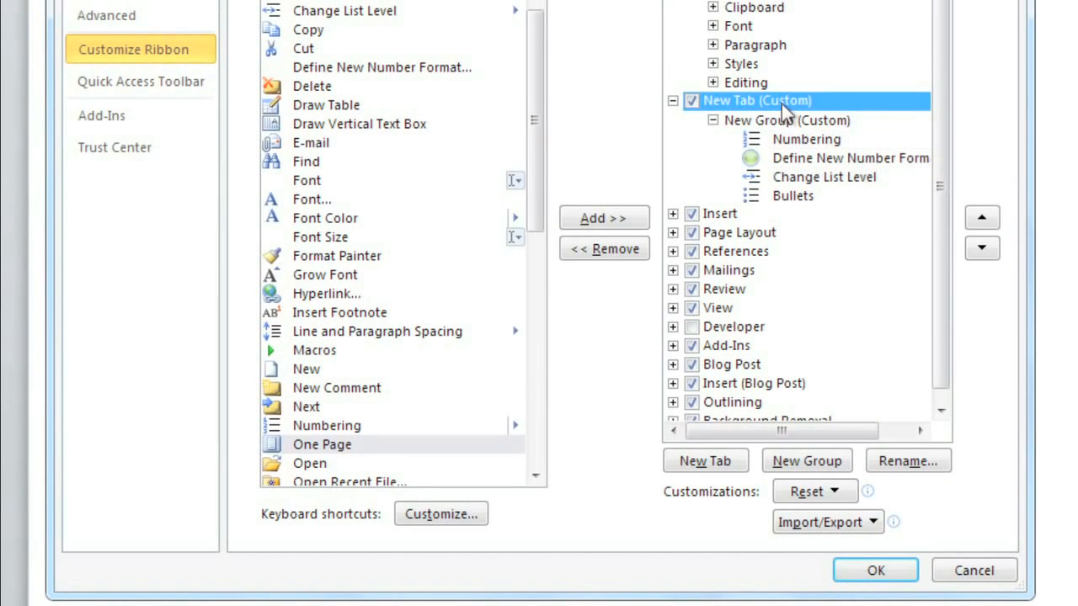
left_click(906, 461)
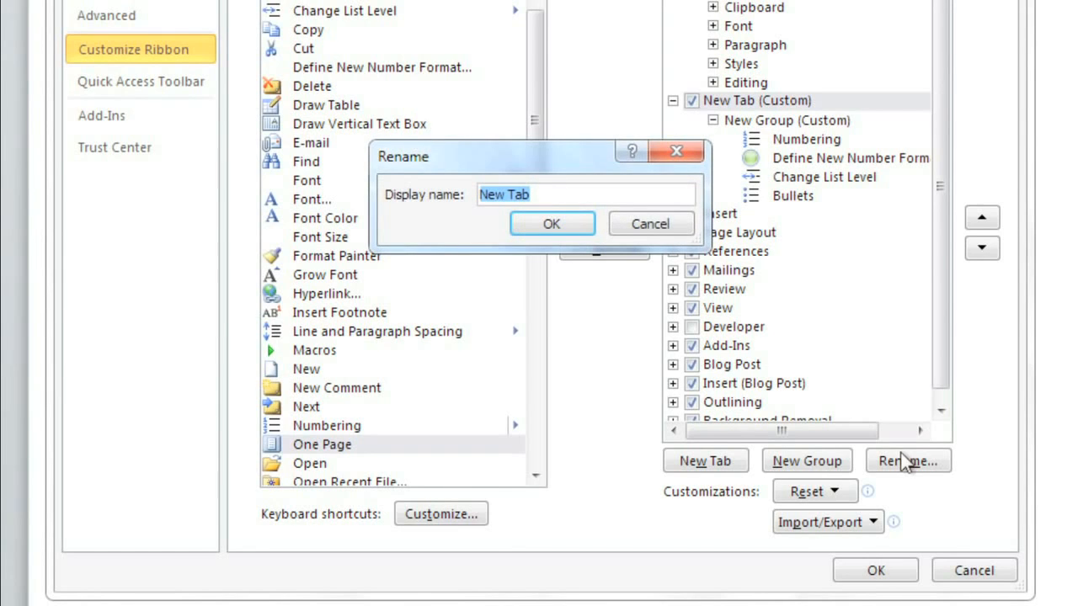
type("My Custom")
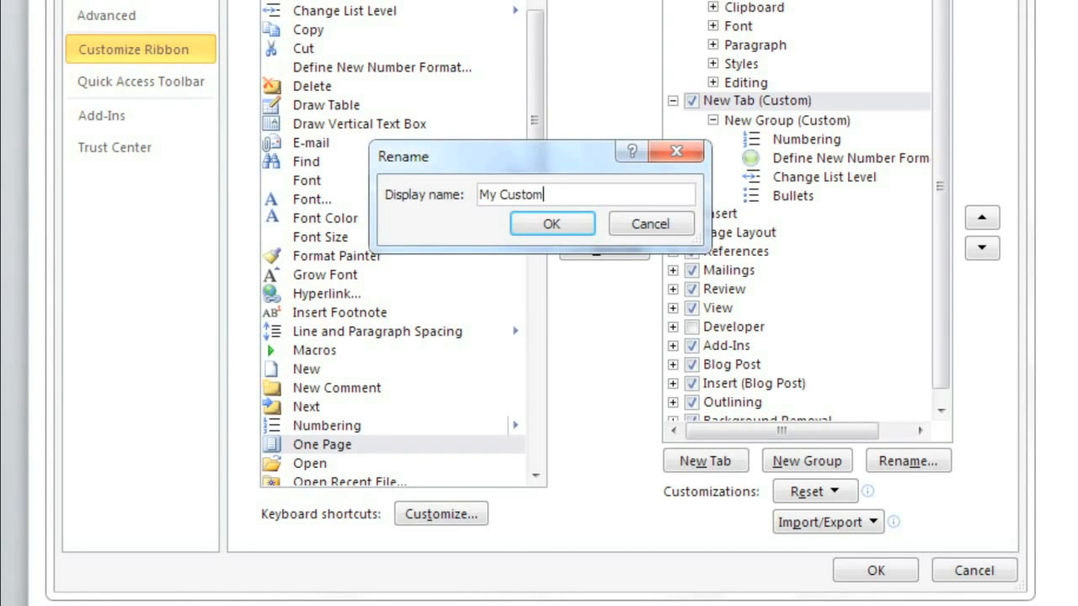
type(" Tab")
left_click(574, 224)
Step: Rename the custom group as Bullets and Numbering with a list symbol and apply the ribbon changes
left_click(837, 123)
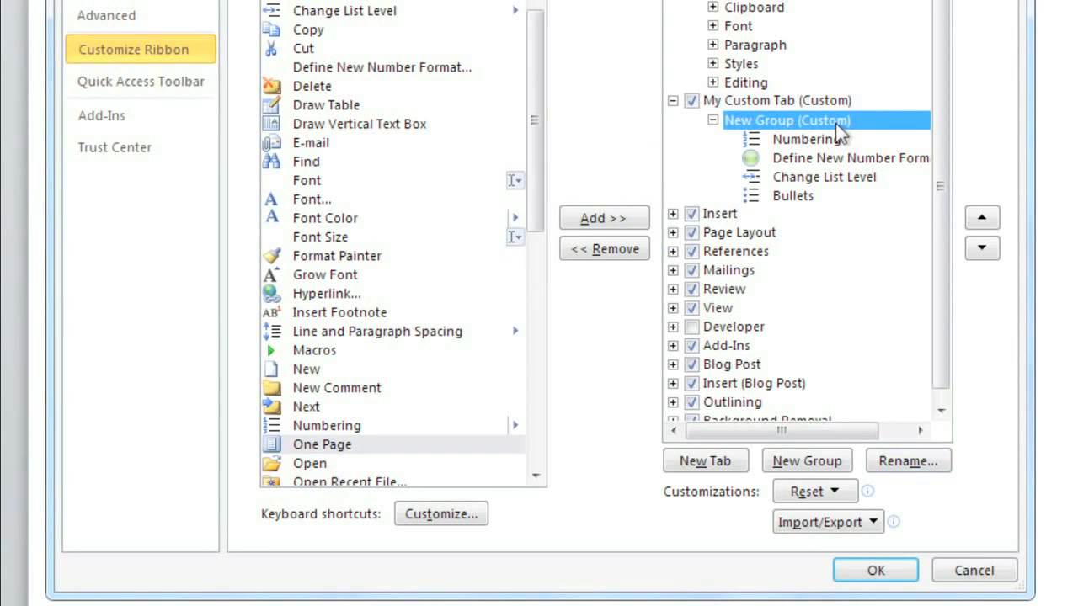
left_click(911, 460)
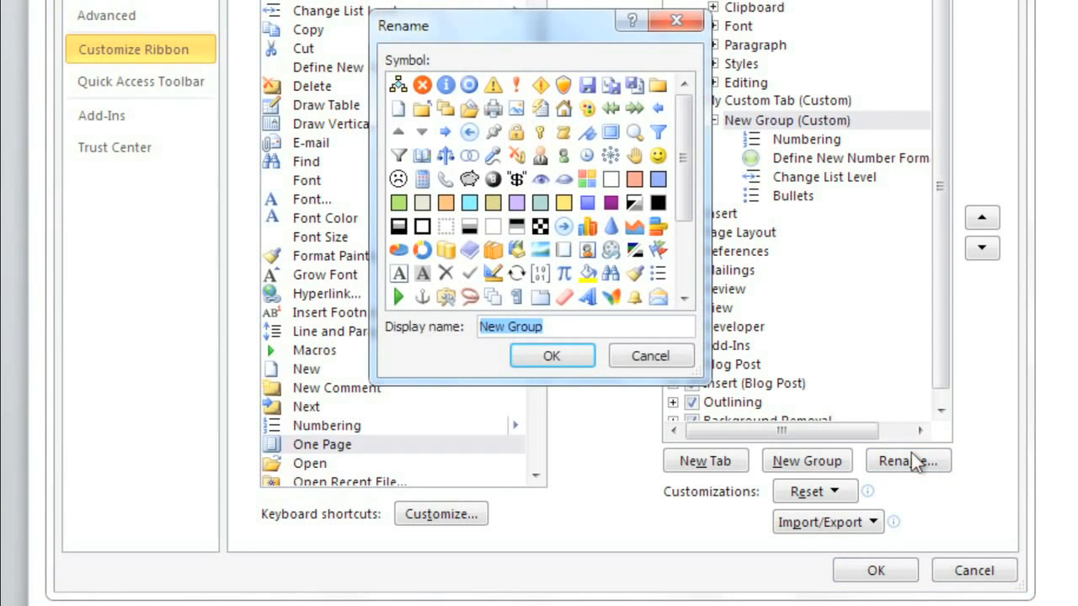
type("Bullets")
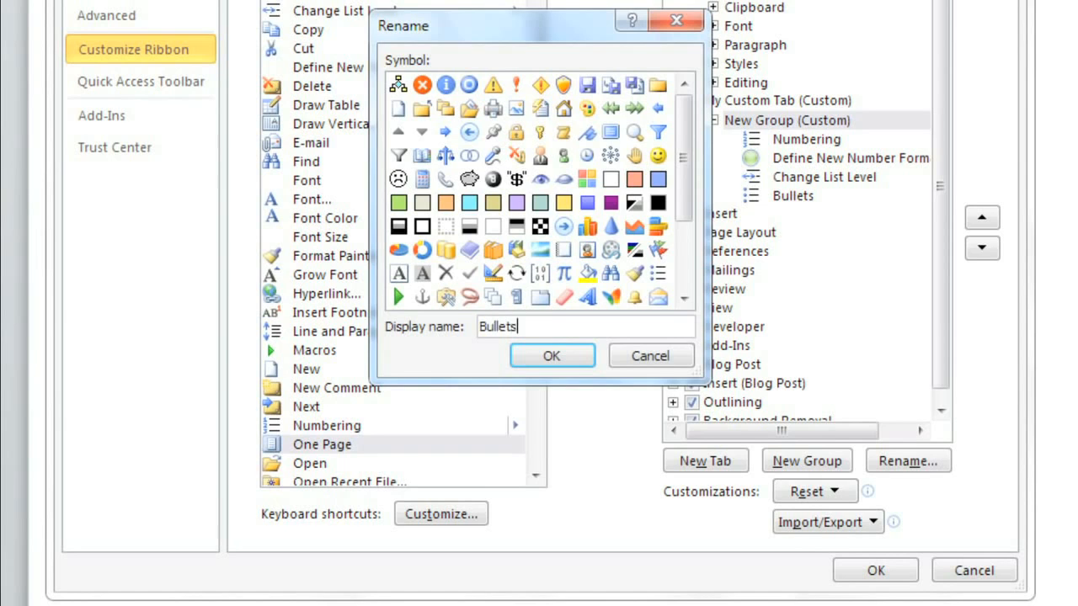
type(" and Numbering")
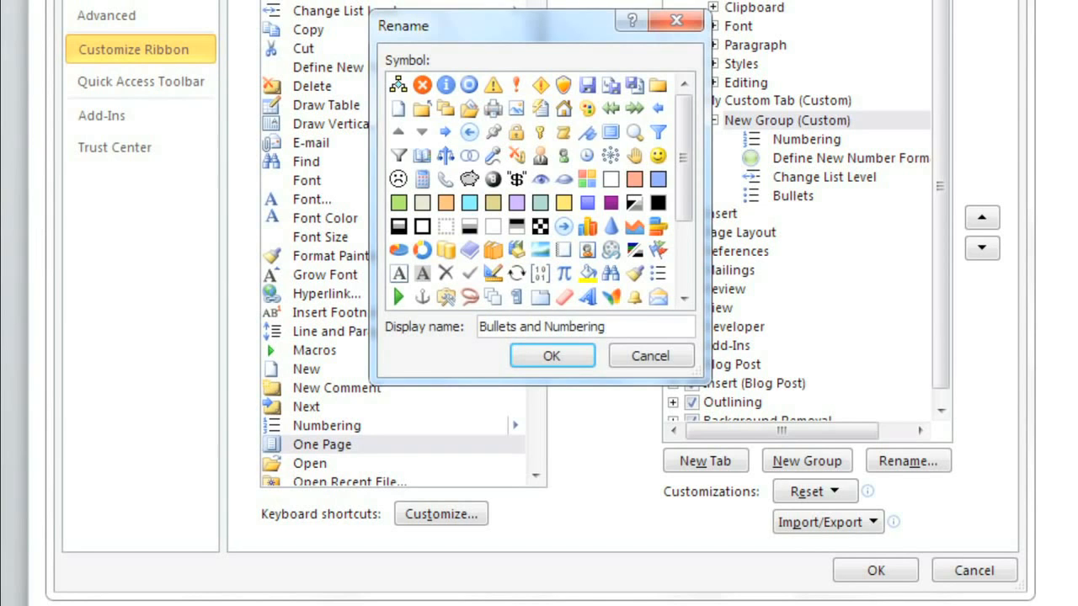
left_click(657, 274)
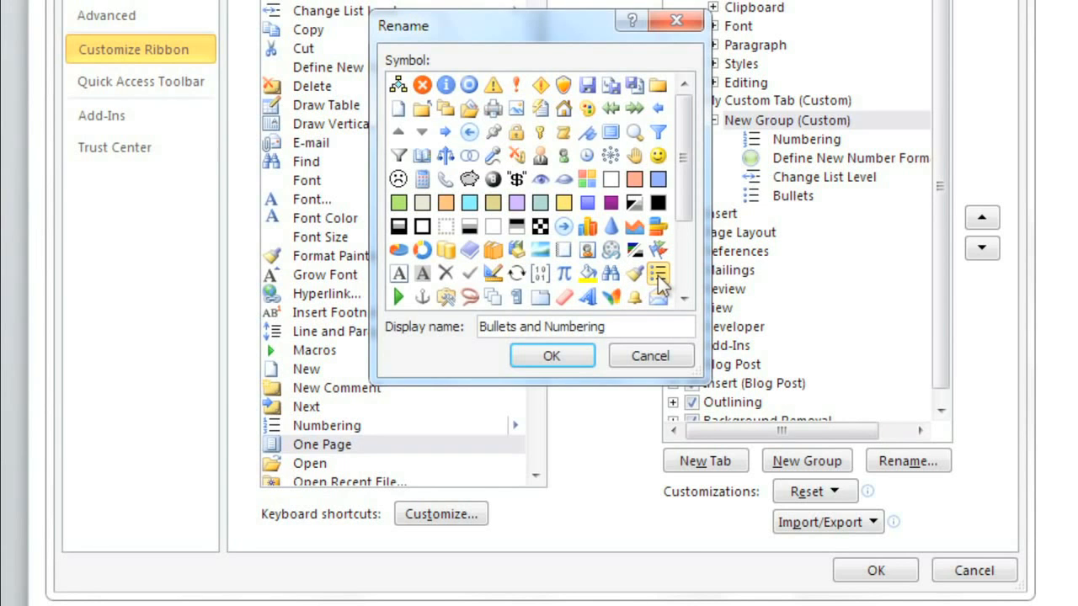
left_click(574, 356)
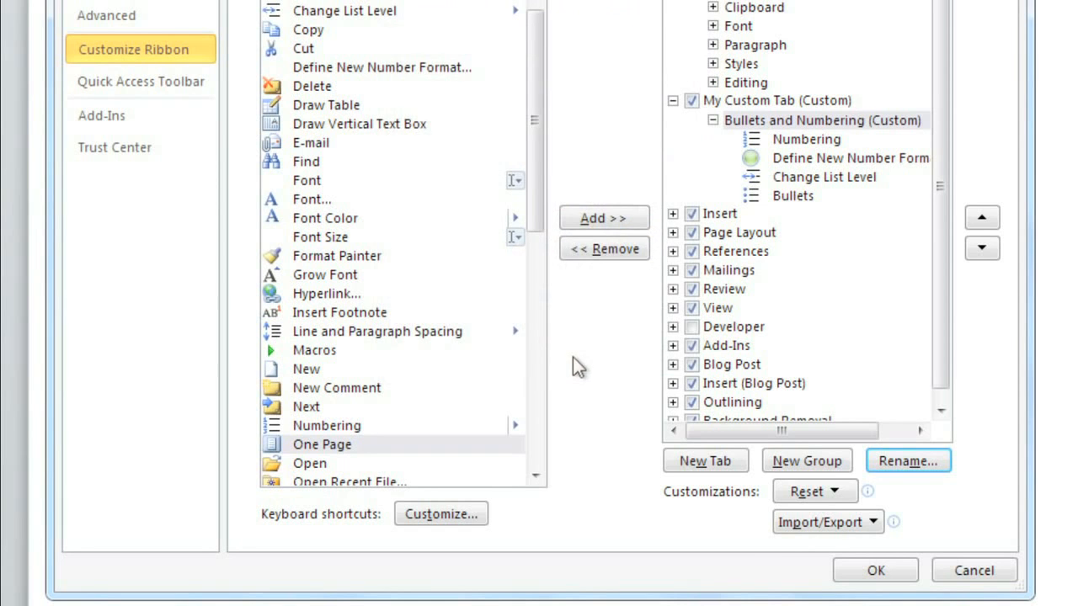
left_click(858, 580)
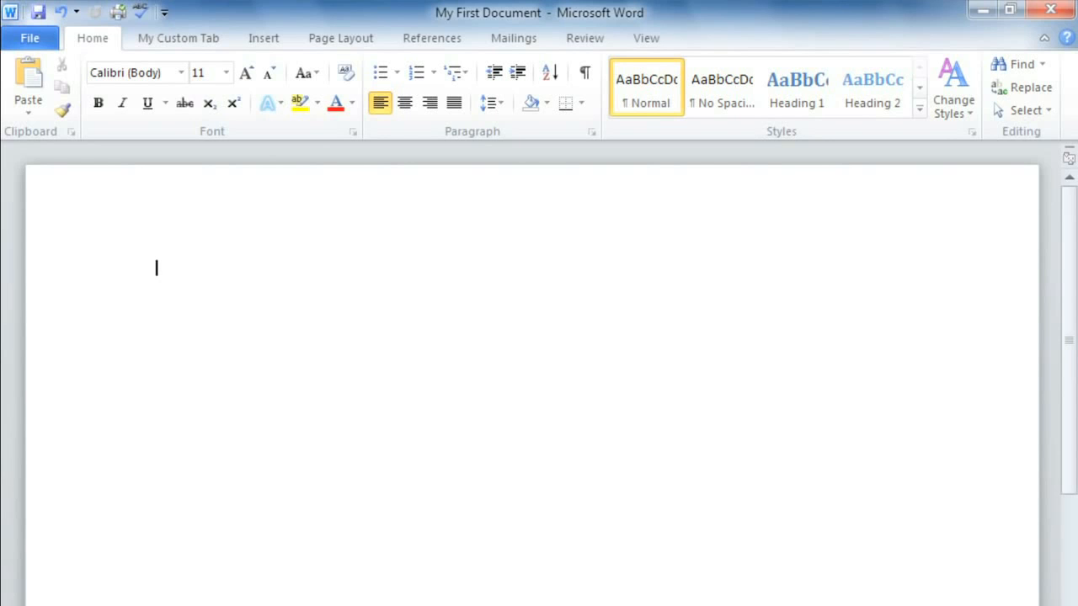
Step: Show the ruler
left_click(1067, 159)
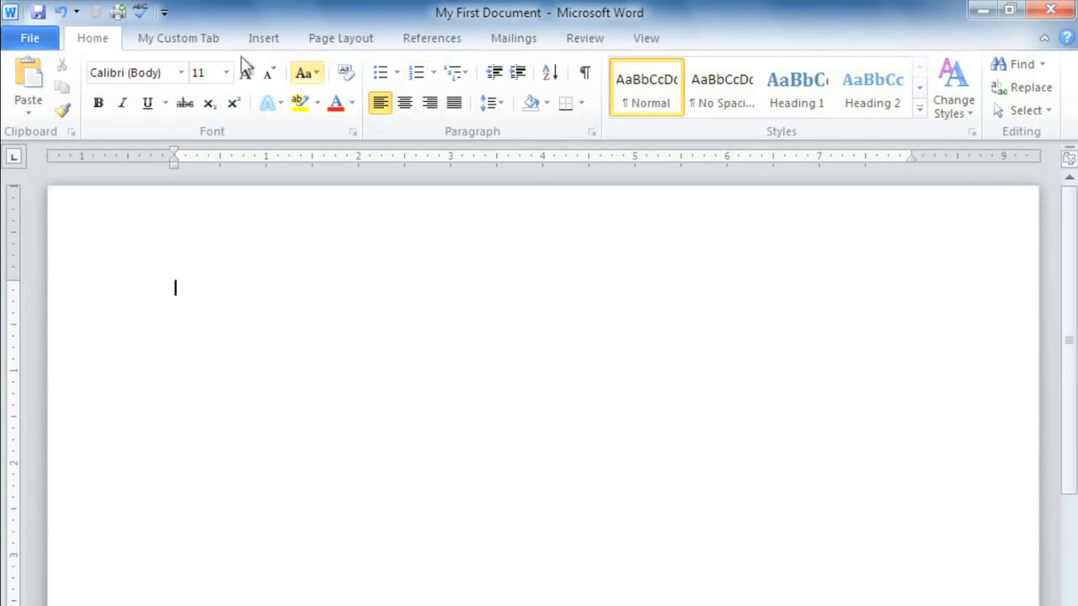
Step: Browse the File view's Info, New, Print and Save & Send pages and return to the Home tab
left_click(56, 47)
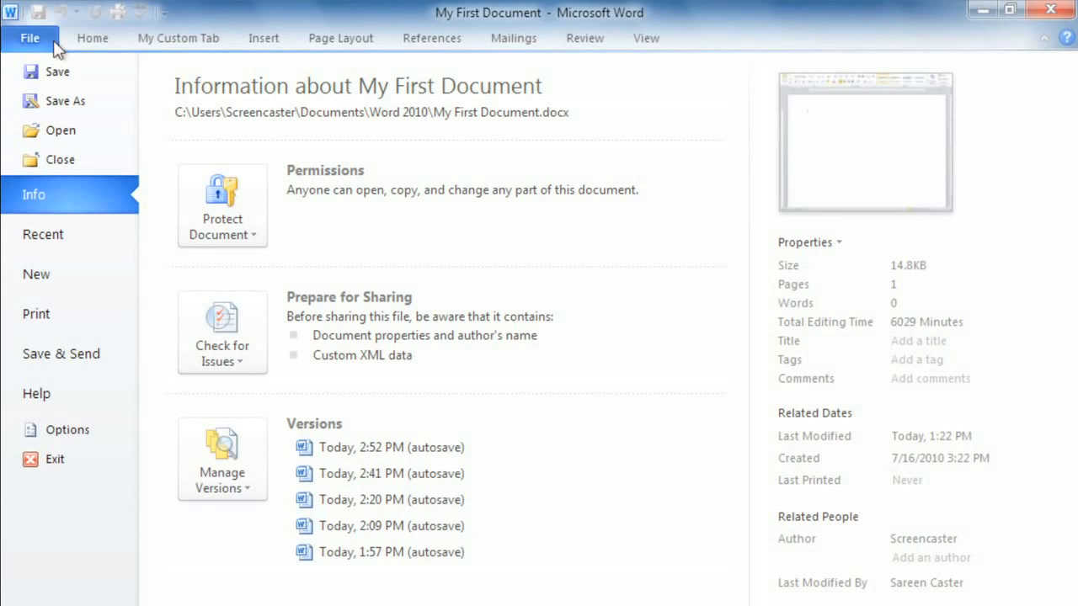
left_click(88, 268)
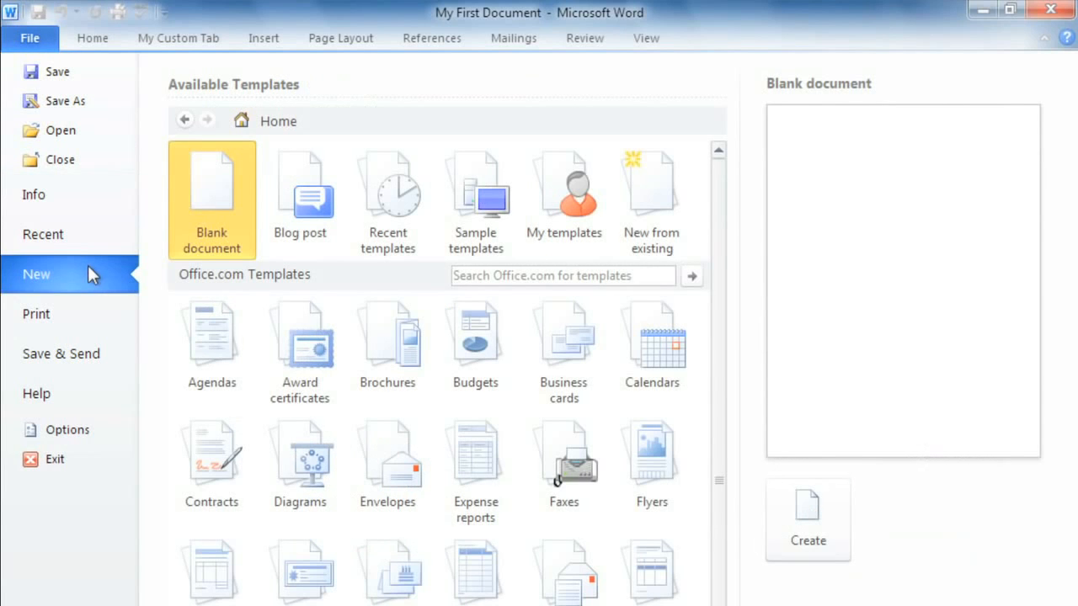
left_click(89, 318)
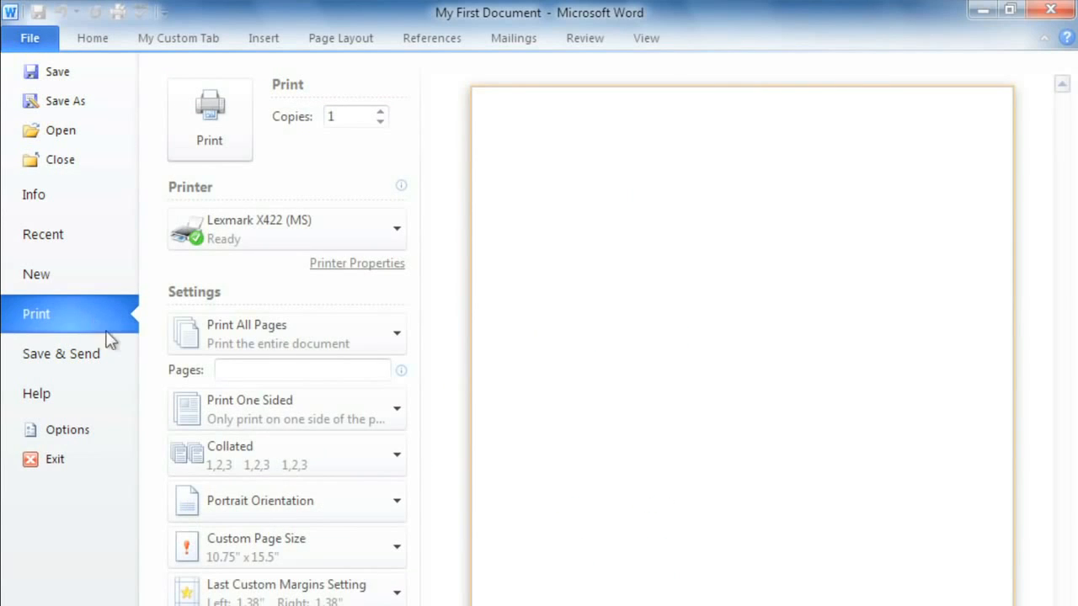
left_click(125, 354)
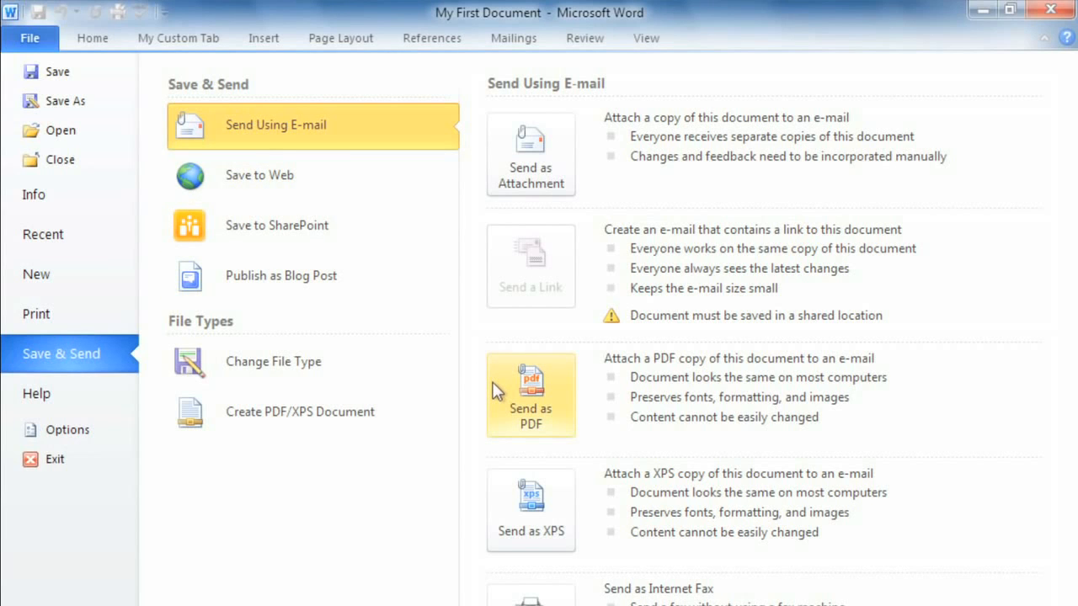
left_click(95, 44)
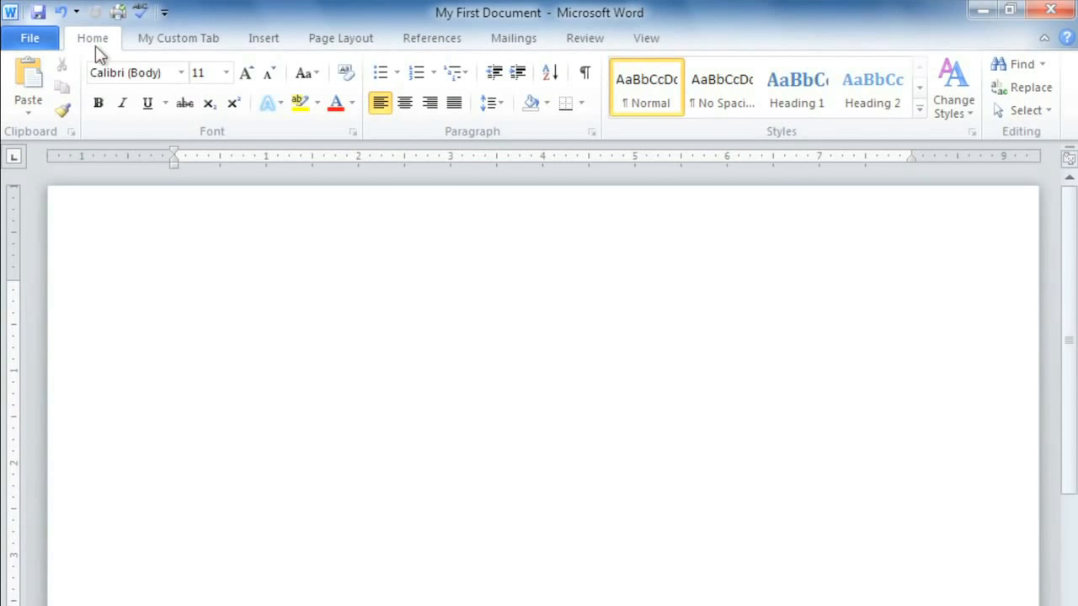